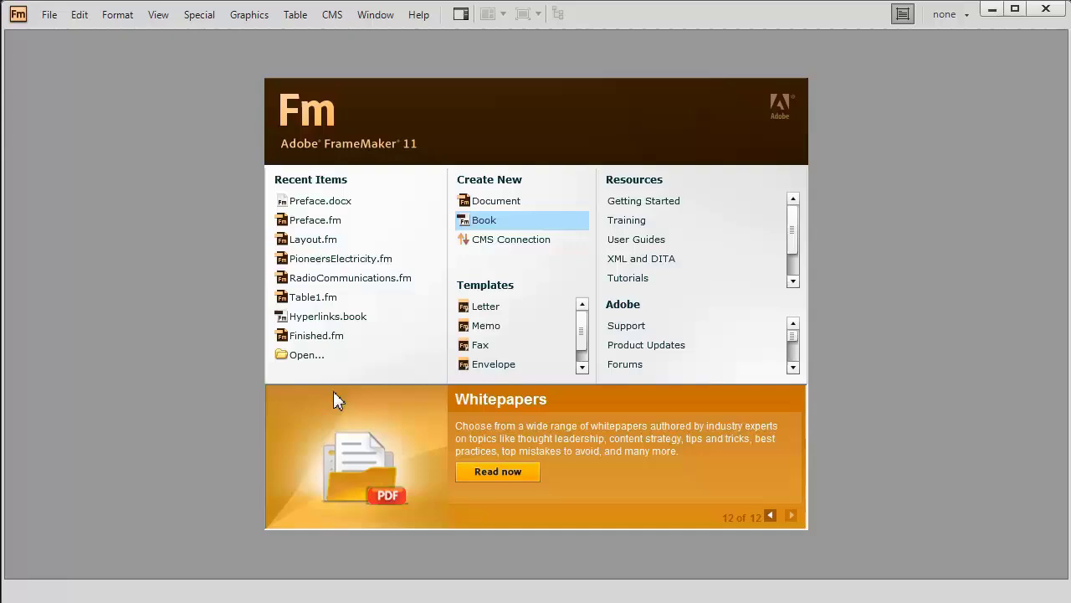
# Open the Word file Preface.docx from the lesson folder.
pyautogui.click(49, 15)
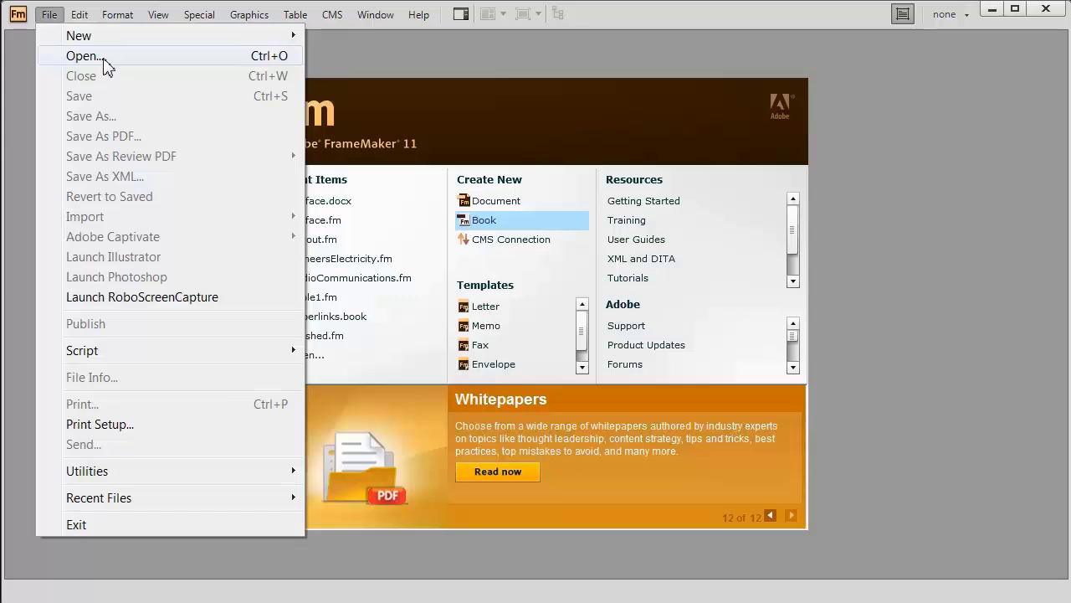
pyautogui.click(104, 60)
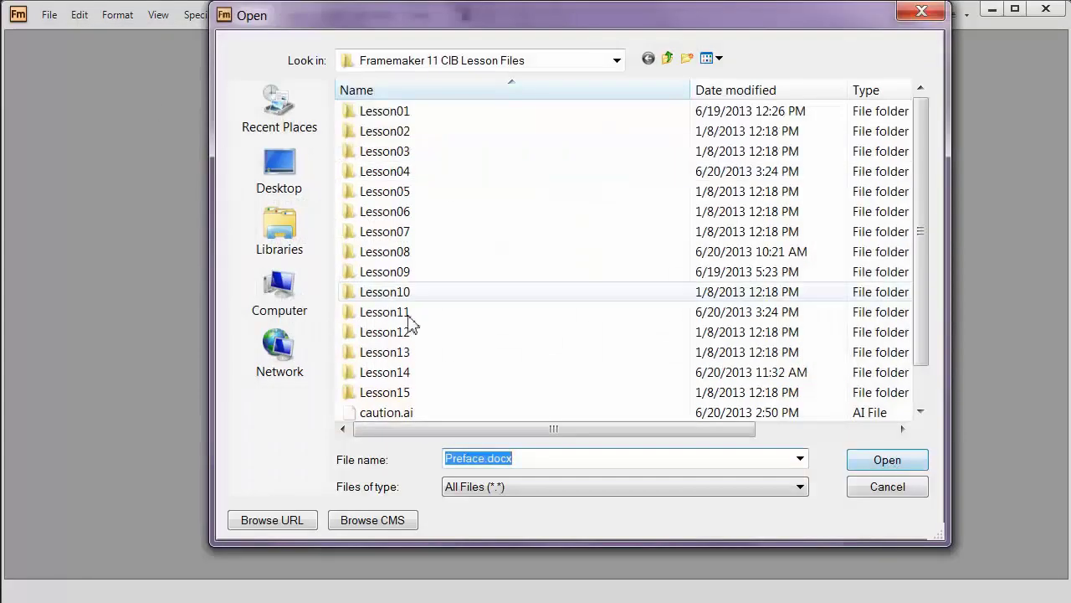
pyautogui.moveTo(918, 252); pyautogui.dragTo(918, 342)
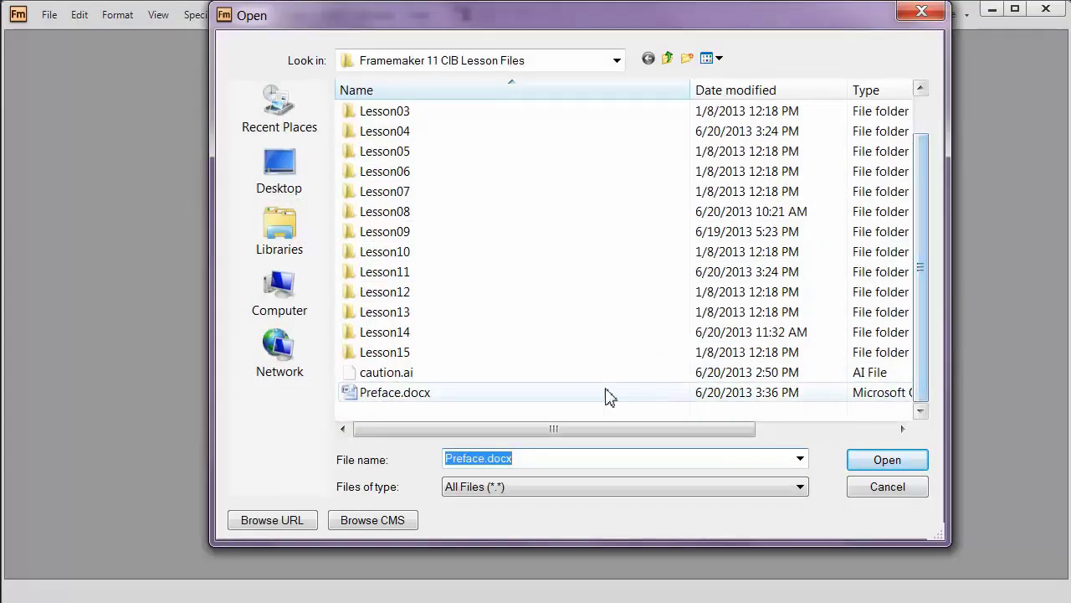
pyautogui.click(452, 398)
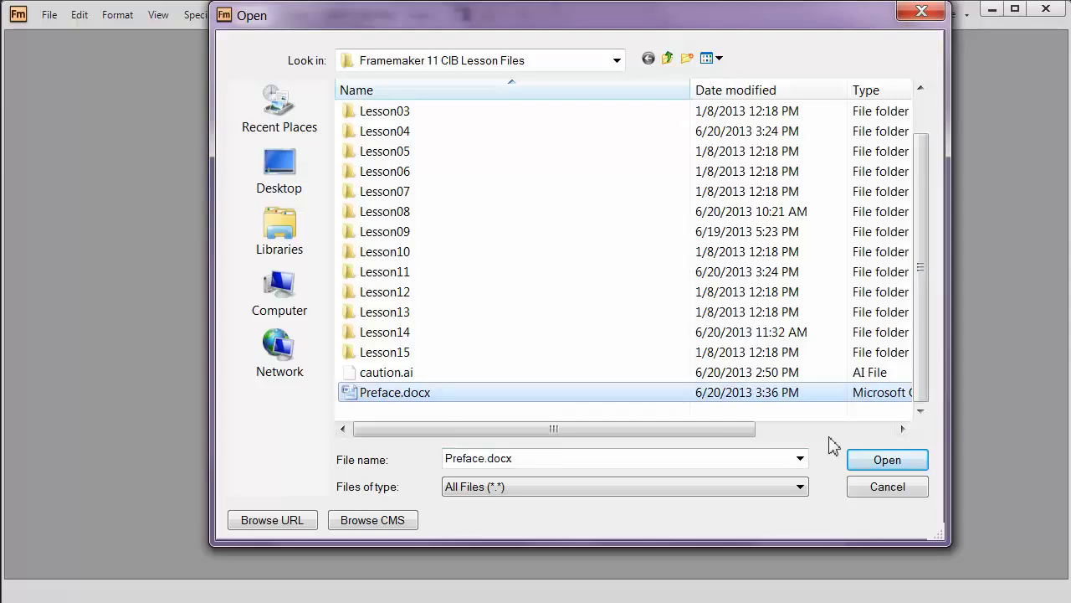
pyautogui.click(889, 460)
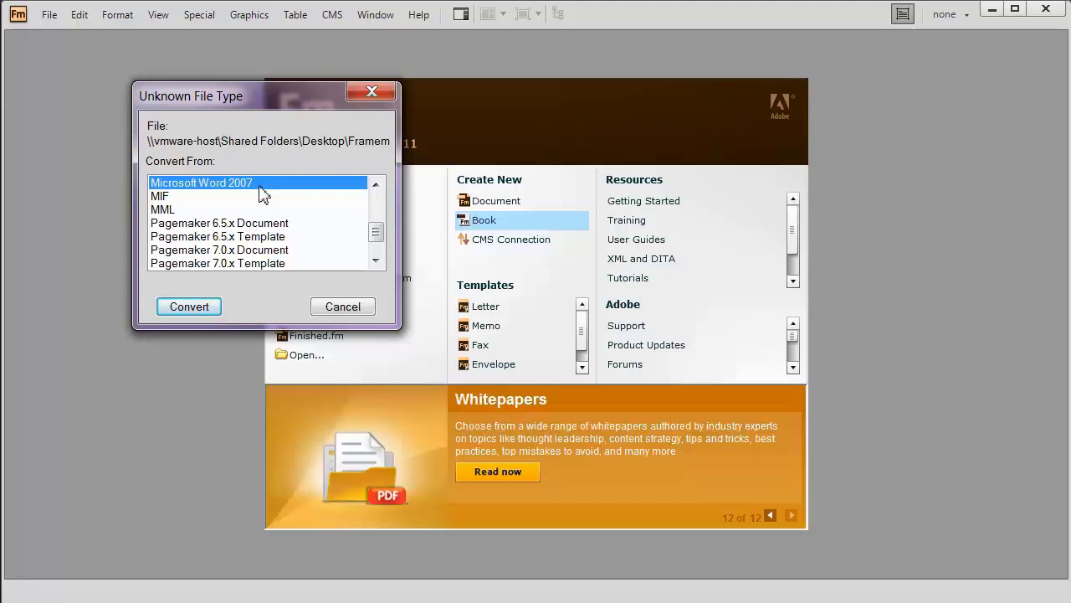
# Convert Preface.docx from Microsoft Word 2007 and give the Preface heading the Title format.
pyautogui.click(201, 308)
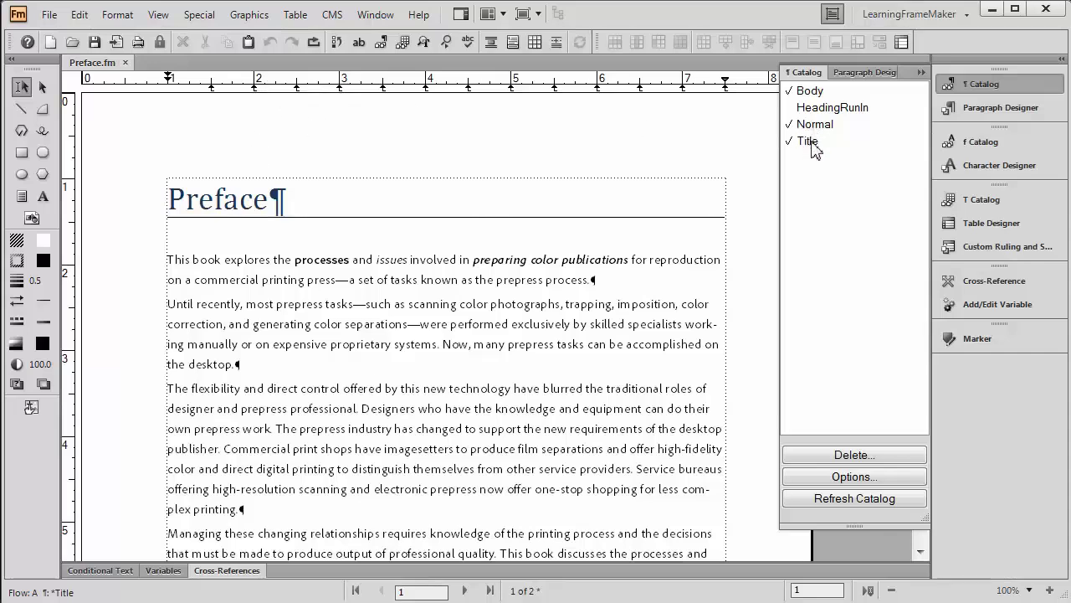
pyautogui.click(812, 143)
# Create a new blank portrait document, Untitled2.fm.
pyautogui.click(46, 17)
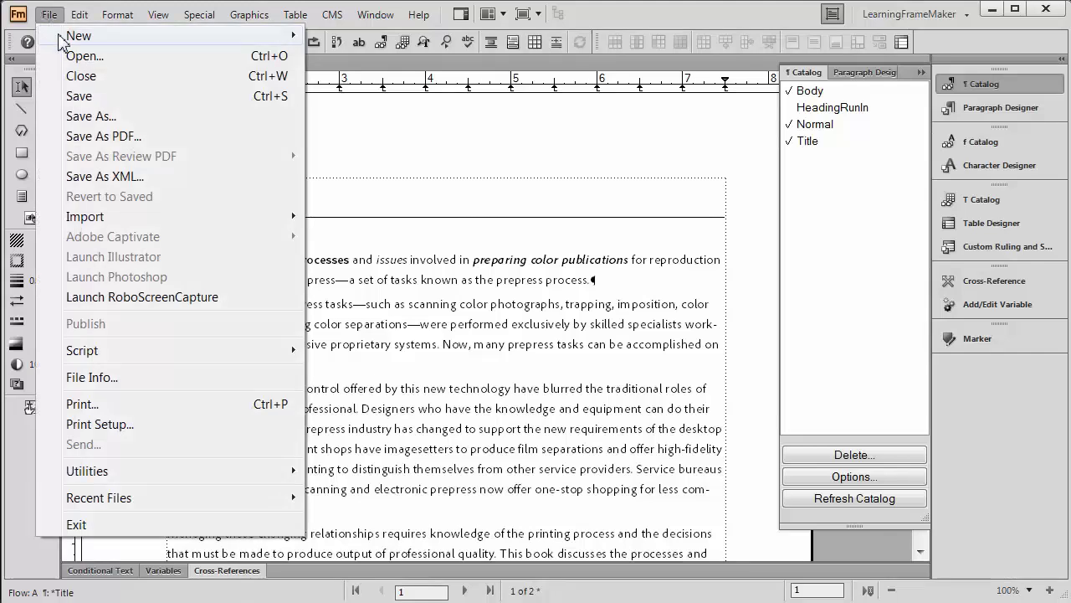
pyautogui.moveTo(63, 42)
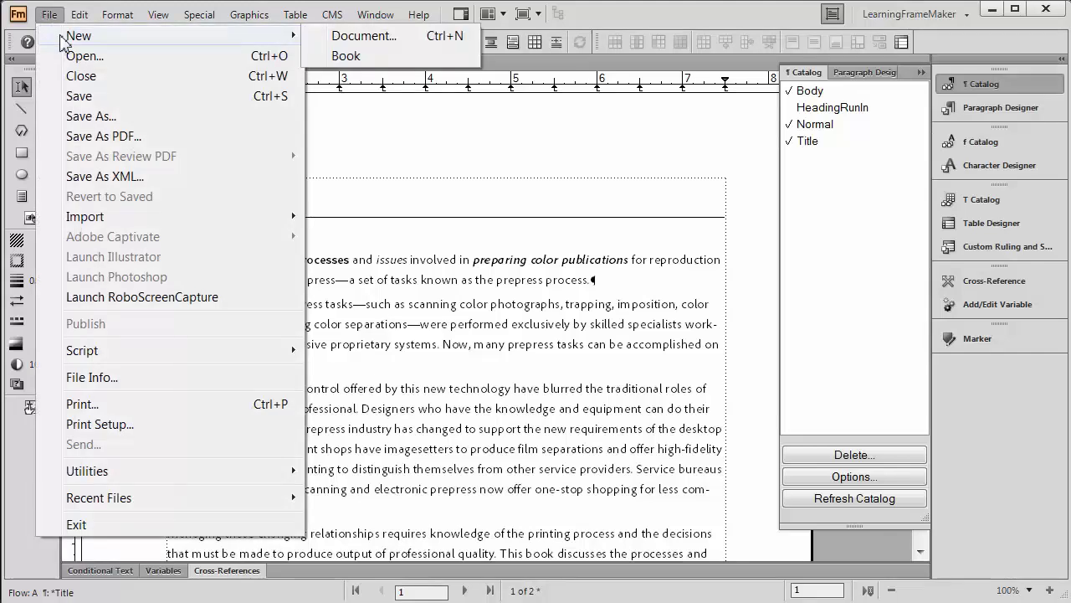
pyautogui.click(350, 43)
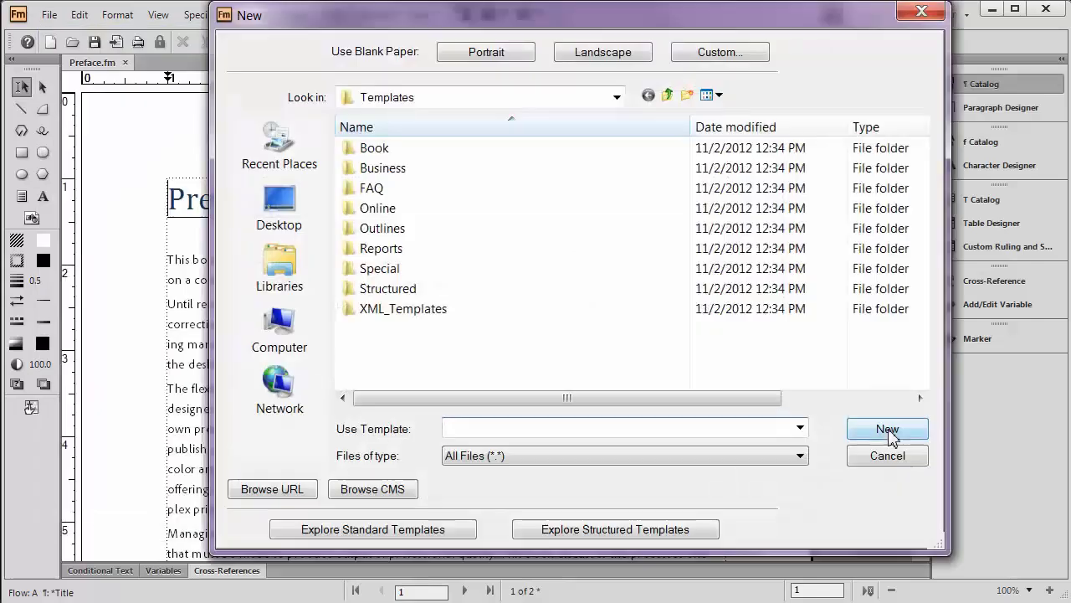
pyautogui.click(470, 55)
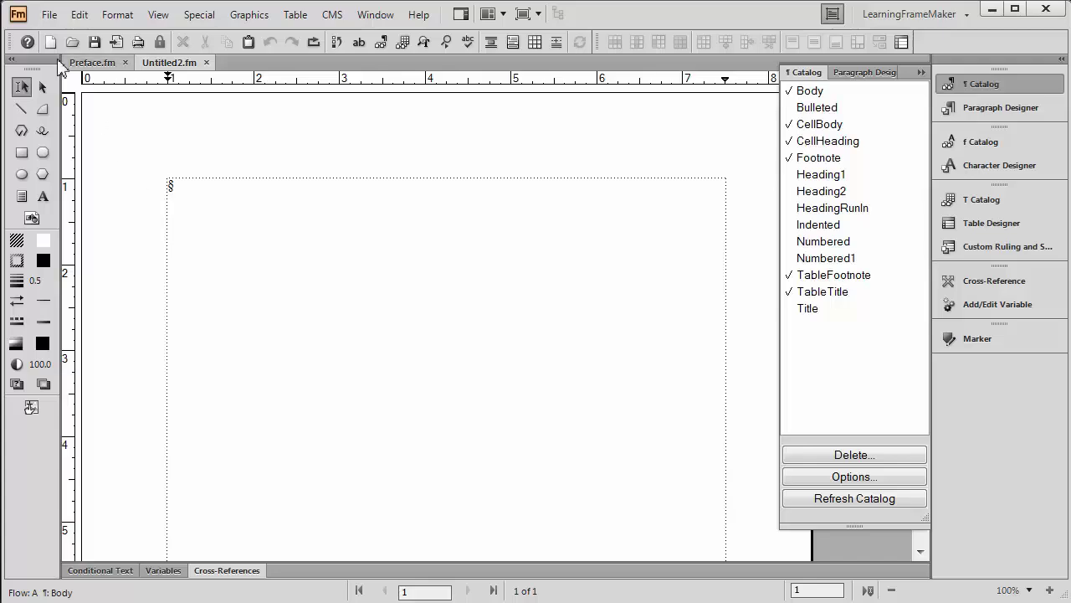
# Choose Preface.docx for import into Untitled2.fm with the Copy Into Document option.
pyautogui.click(48, 15)
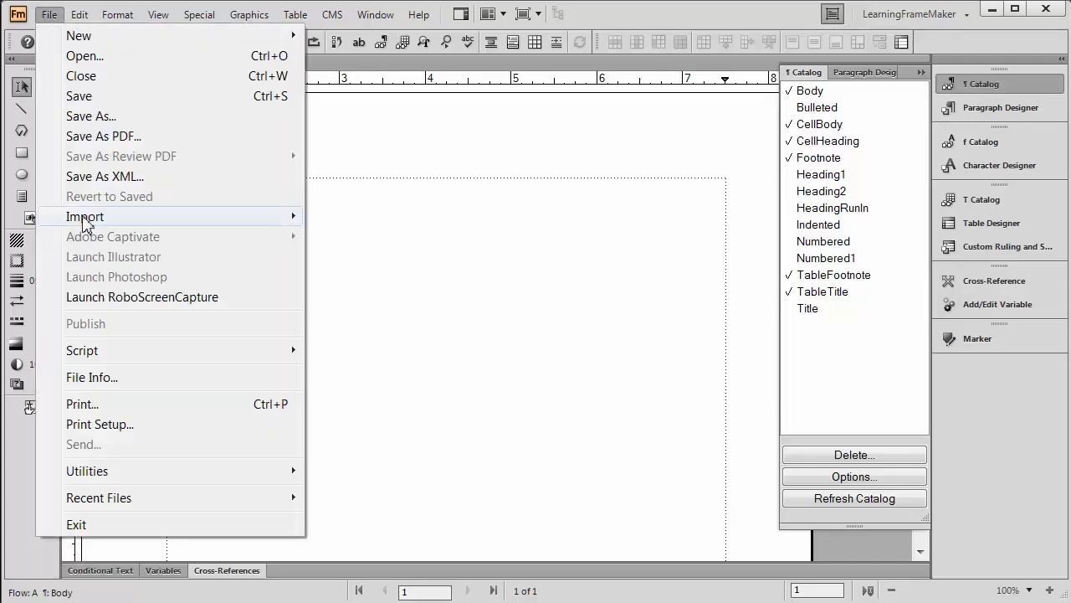
pyautogui.moveTo(92, 217)
pyautogui.click(343, 217)
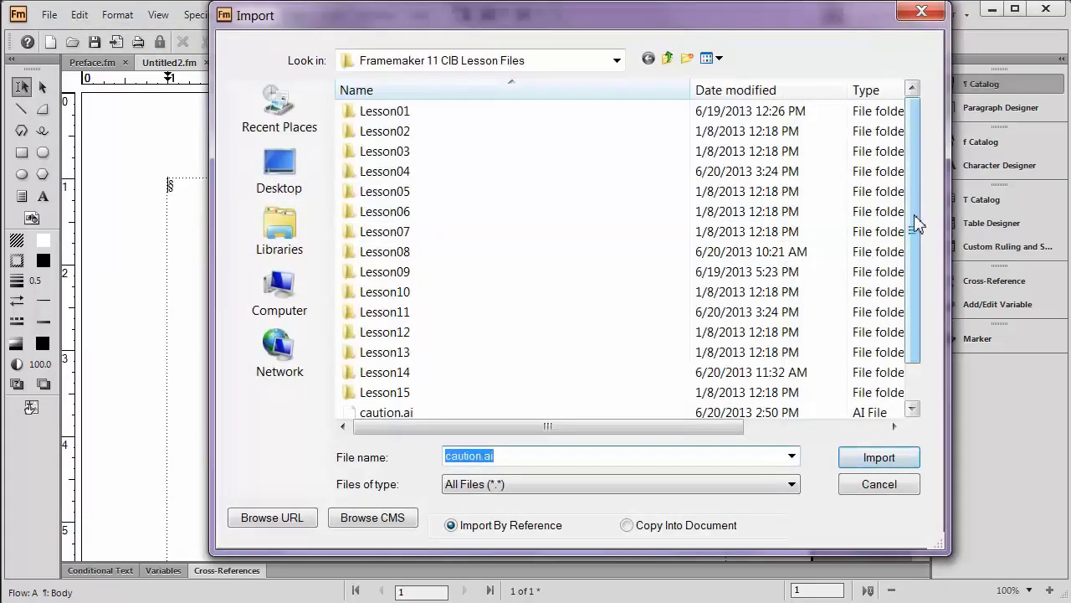
pyautogui.moveTo(917, 225); pyautogui.dragTo(917, 261)
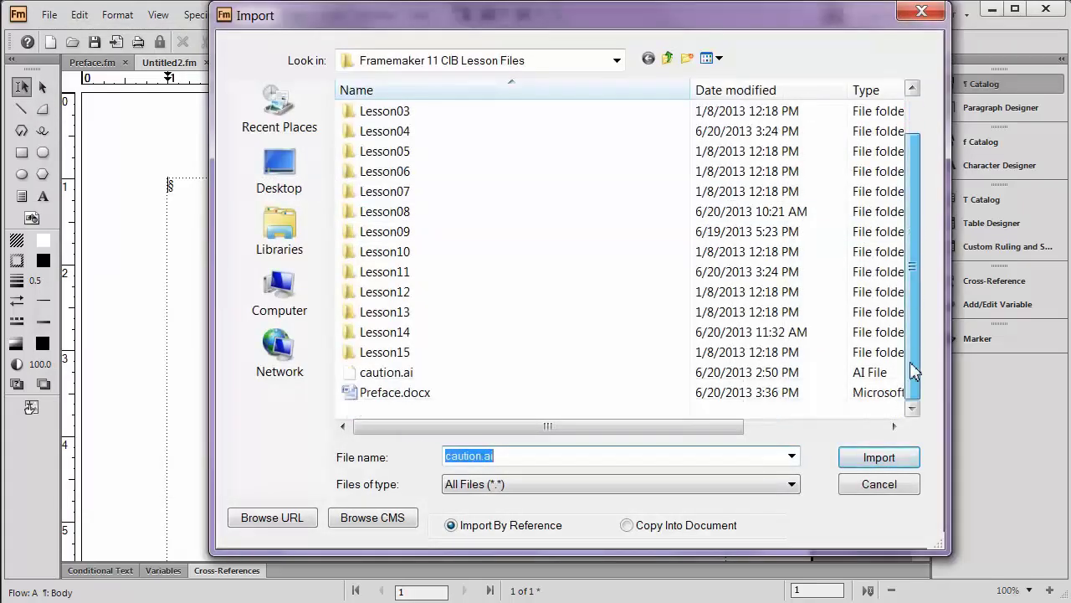
pyautogui.click(403, 393)
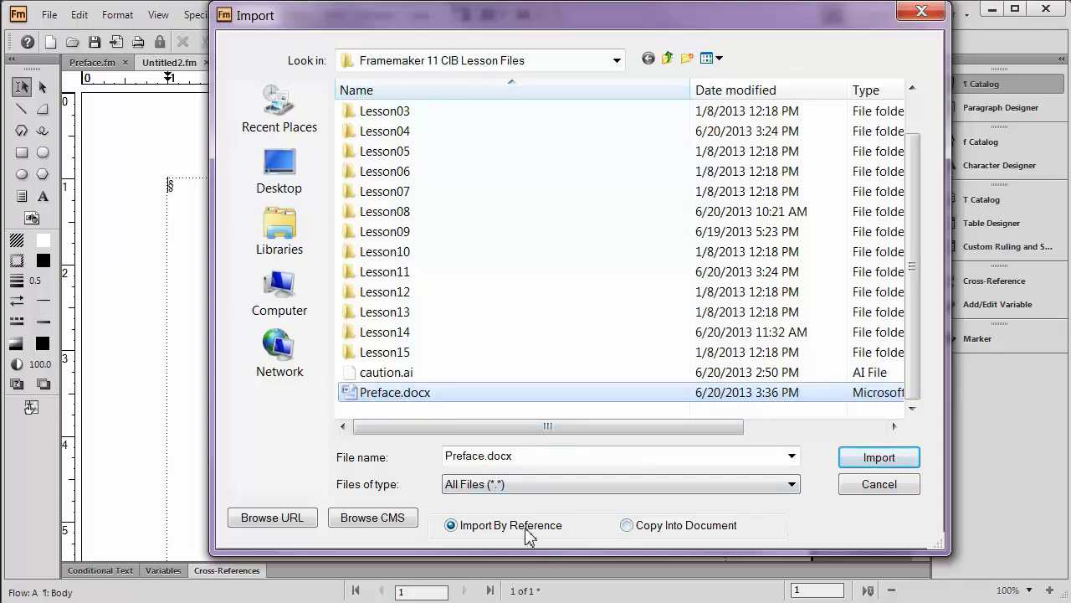
pyautogui.click(646, 528)
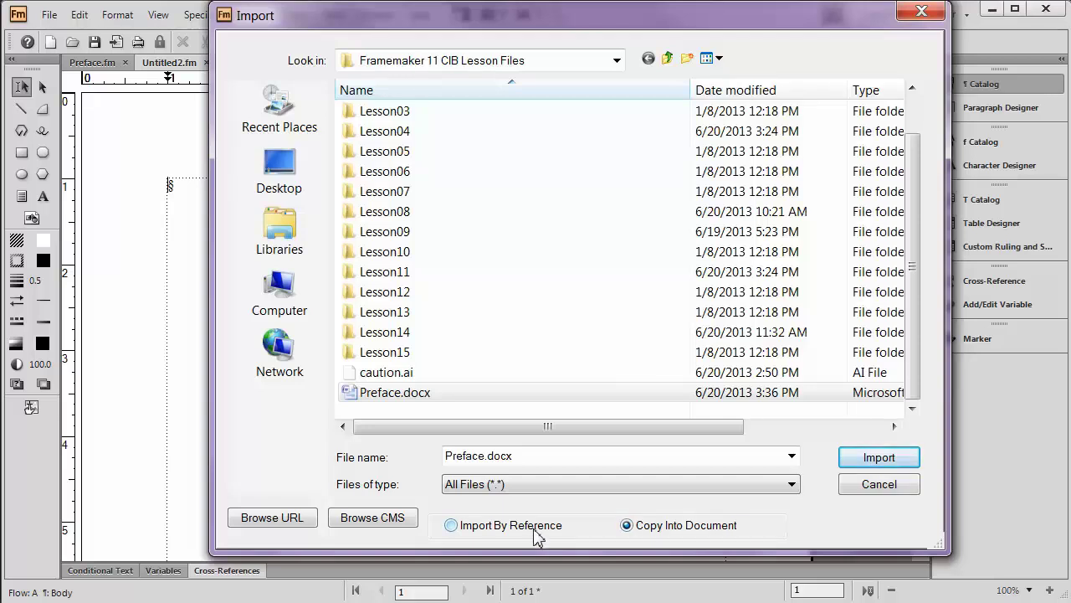
pyautogui.click(422, 395)
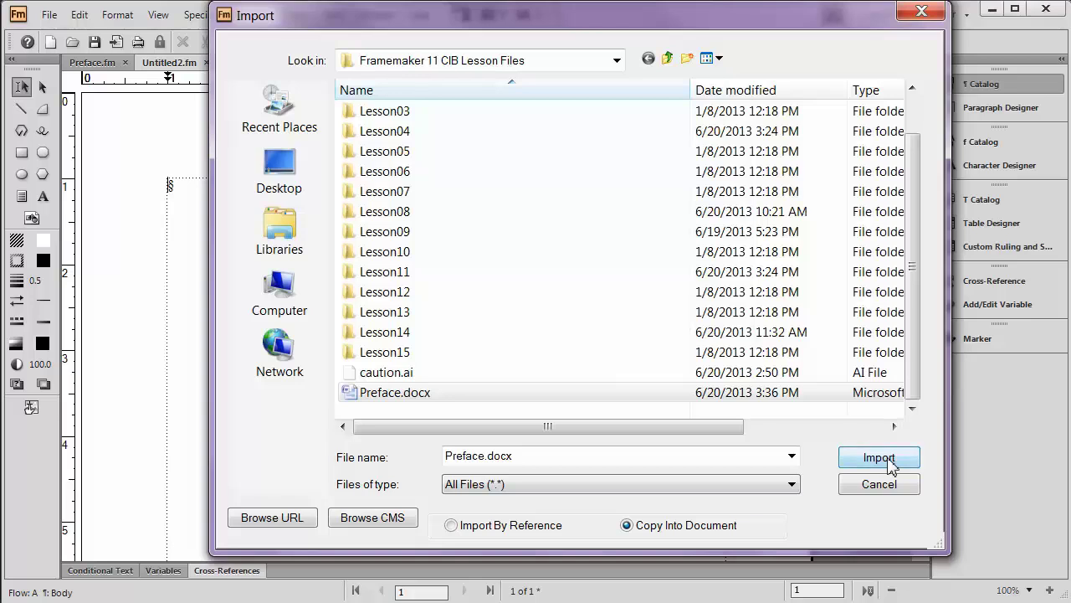
# Import Preface.docx as Microsoft Word 2007, removing manual page breaks and other format overrides.
pyautogui.click(889, 465)
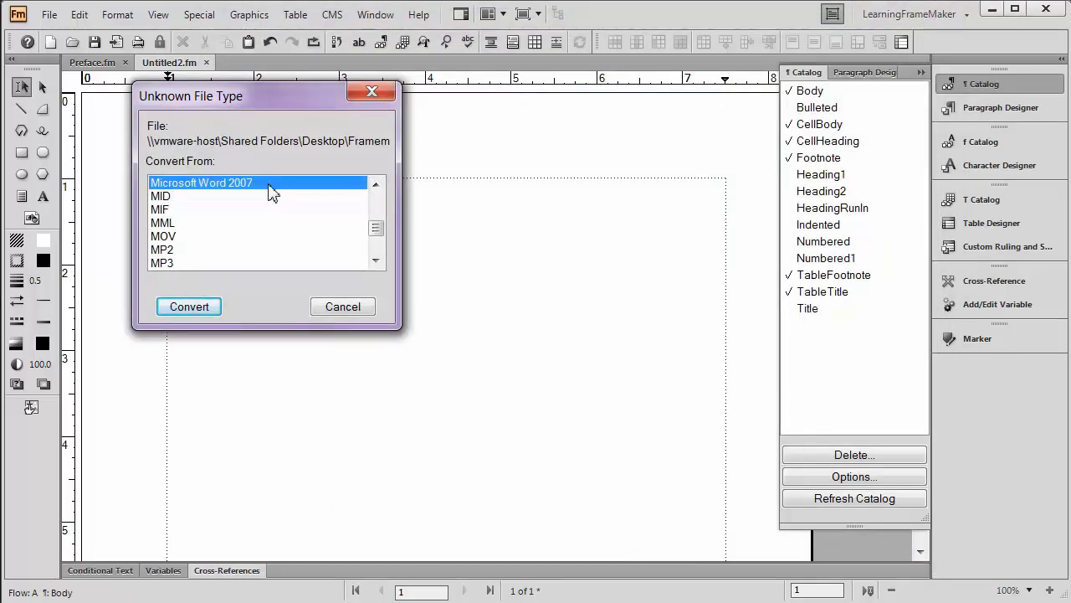
pyautogui.click(189, 306)
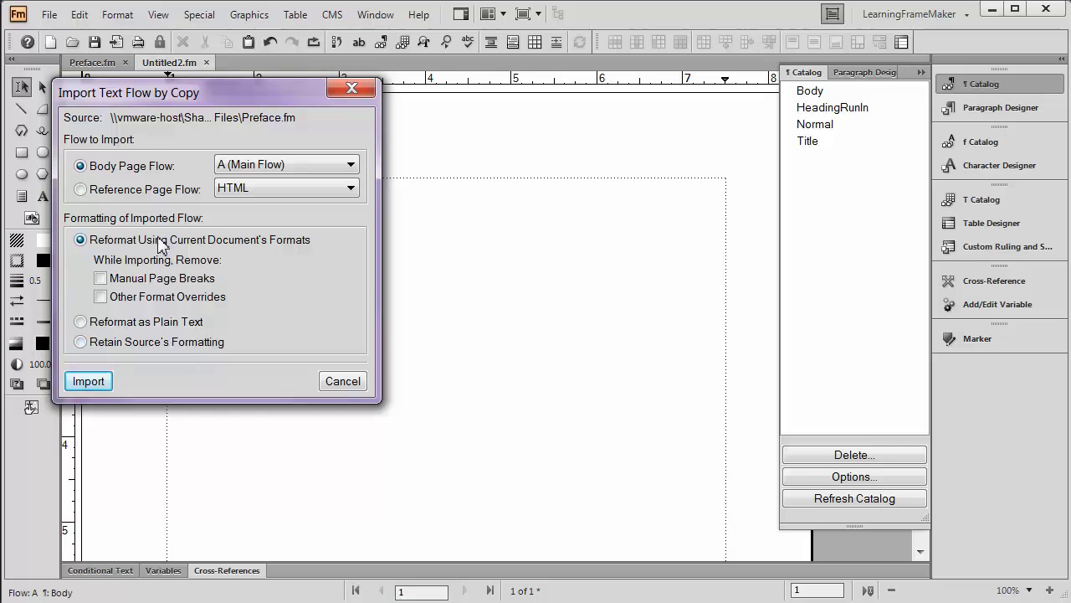
pyautogui.click(100, 278)
pyautogui.click(99, 297)
pyautogui.click(92, 381)
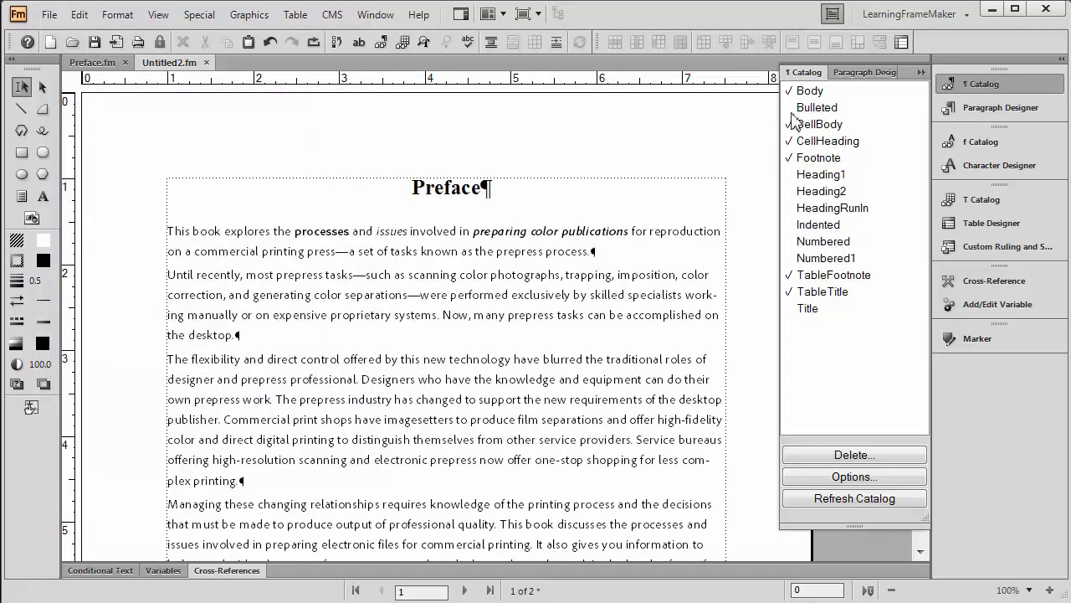
pyautogui.click(455, 190)
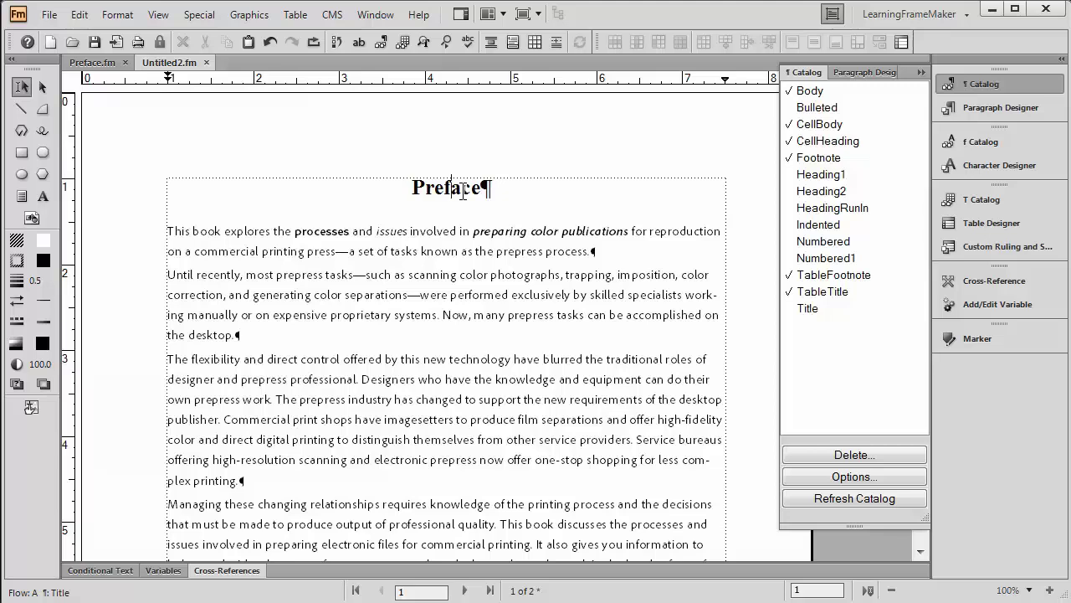
pyautogui.click(413, 251)
# Select all the imported Preface text and tag it with the Body format.
pyautogui.click(404, 232)
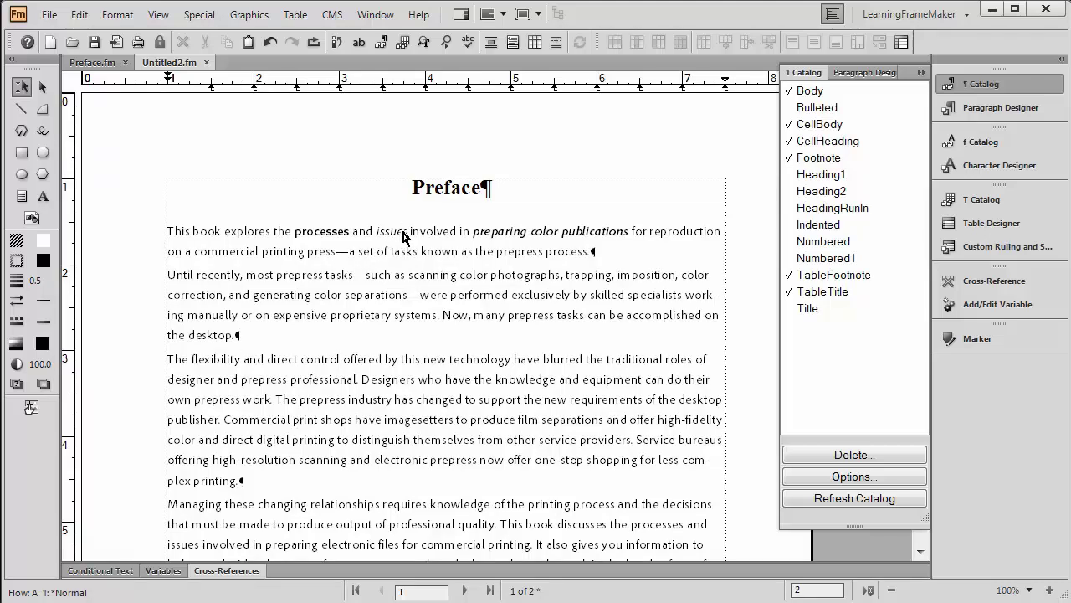
pyautogui.hotkey('ctrl', 'a')
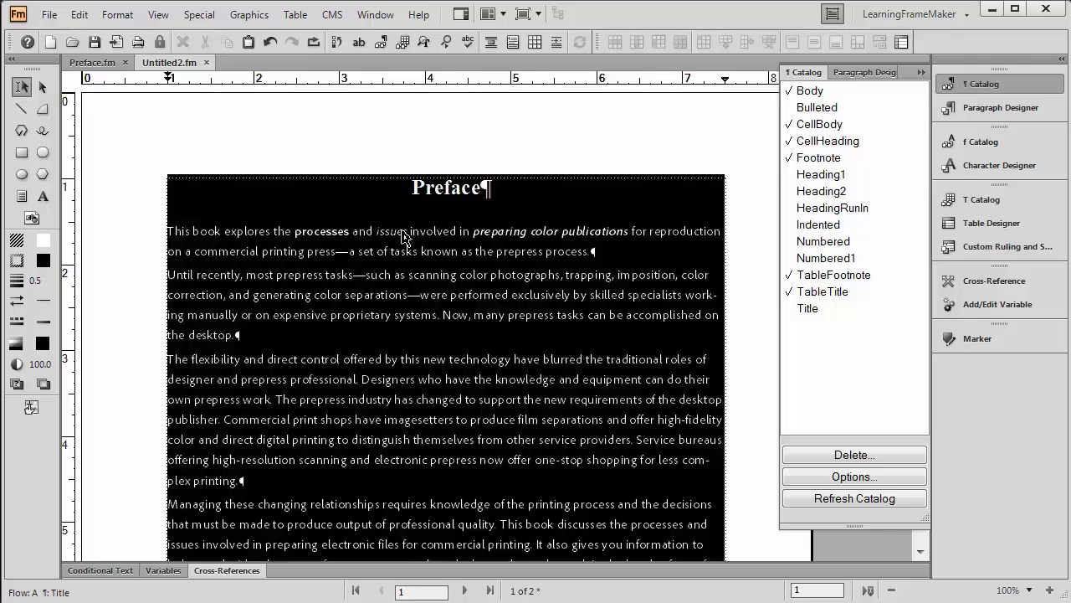
pyautogui.click(809, 93)
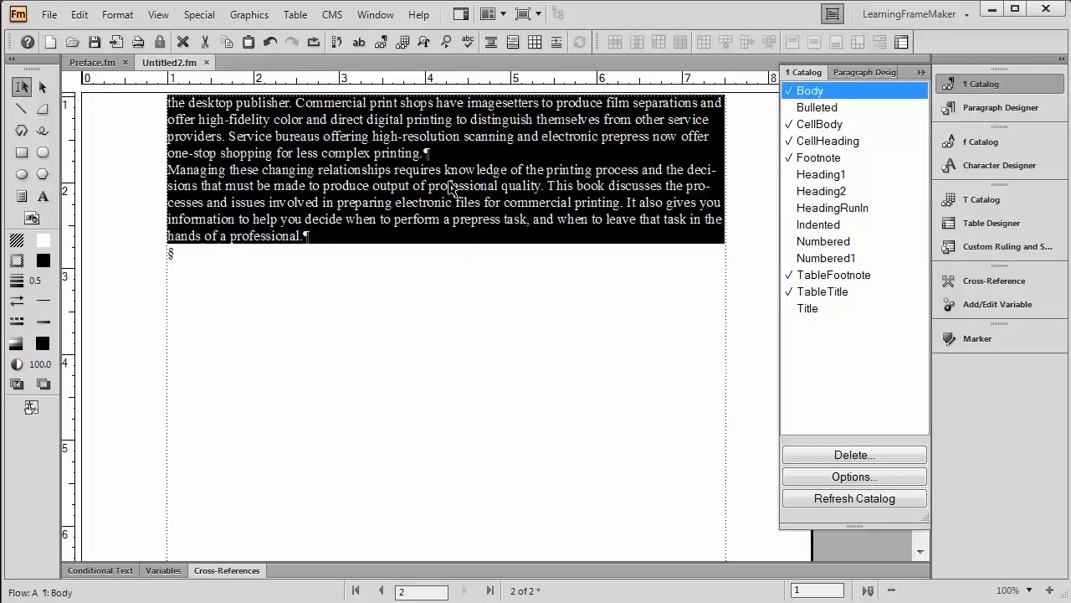
# Make the Preface heading on page 1 a Title paragraph.
pyautogui.click(355, 590)
pyautogui.click(293, 115)
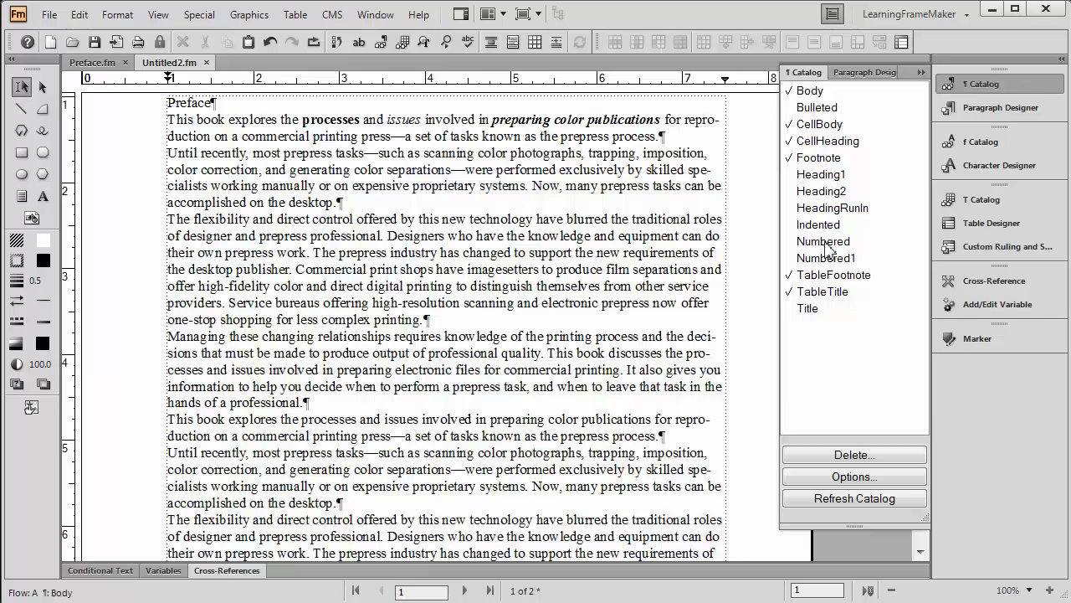
pyautogui.click(817, 315)
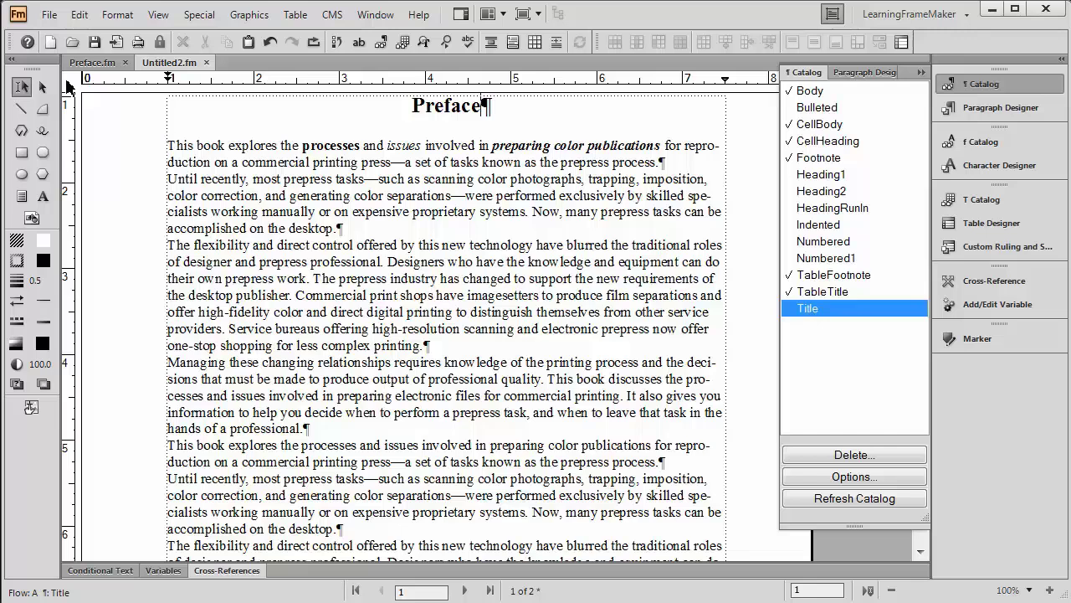
# Create another blank portrait document, Untitled3.fm.
pyautogui.click(49, 15)
pyautogui.moveTo(80, 38)
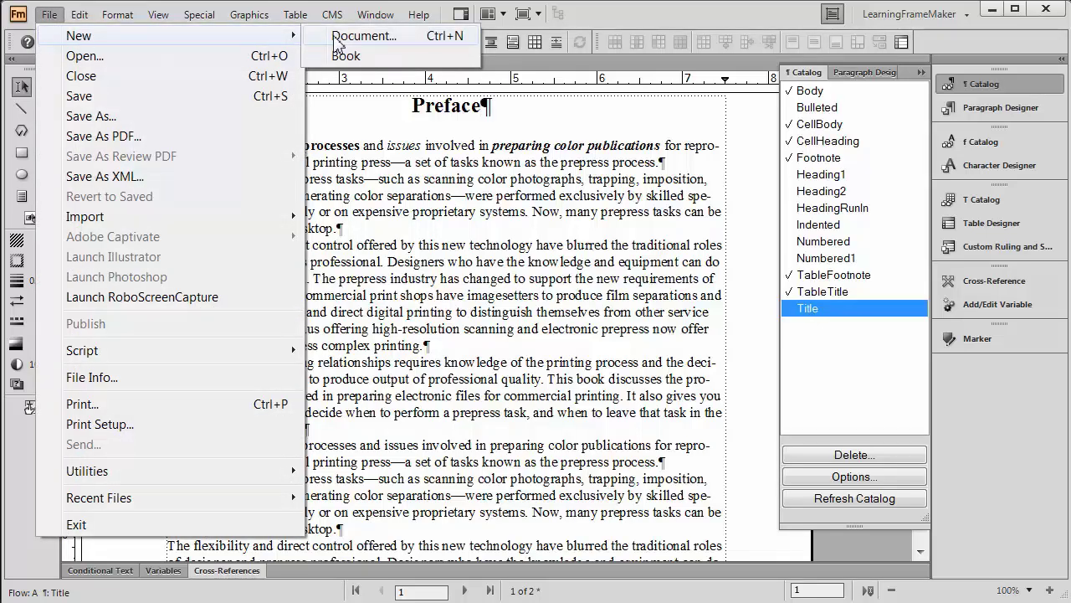
pyautogui.click(356, 36)
pyautogui.click(468, 55)
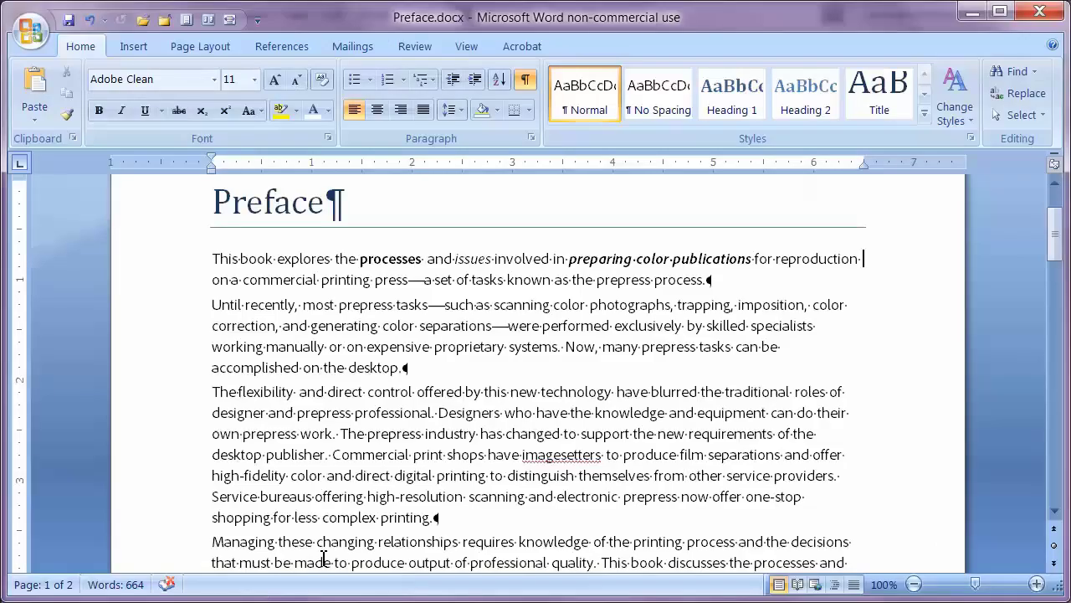
# Copy the Preface heading and first three paragraphs in Word, then return to FrameMaker.
pyautogui.moveTo(212, 201); pyautogui.dragTo(471, 530)
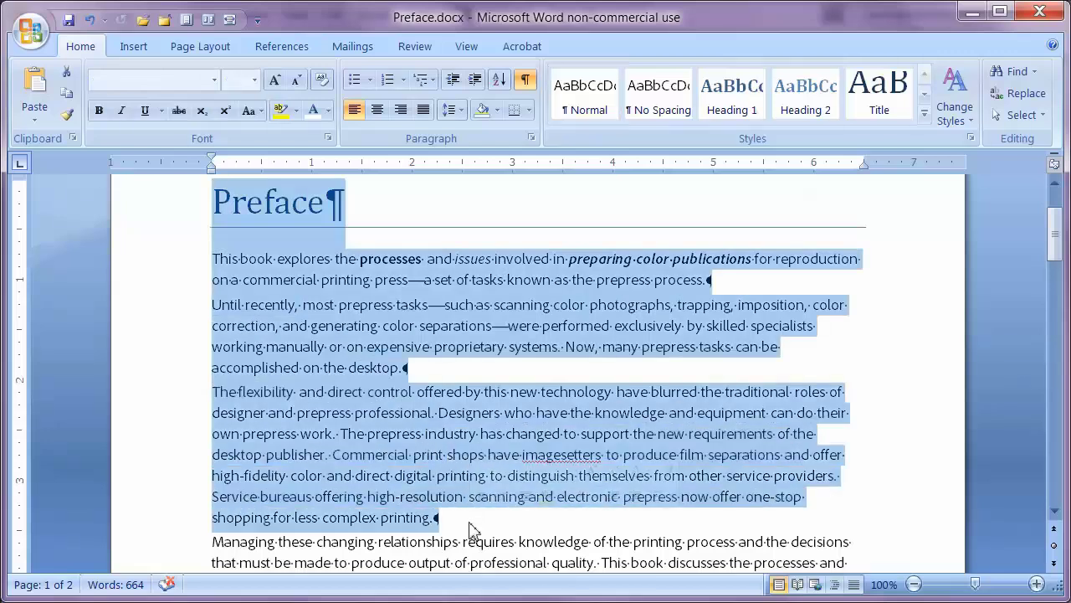
pyautogui.rightClick(297, 268)
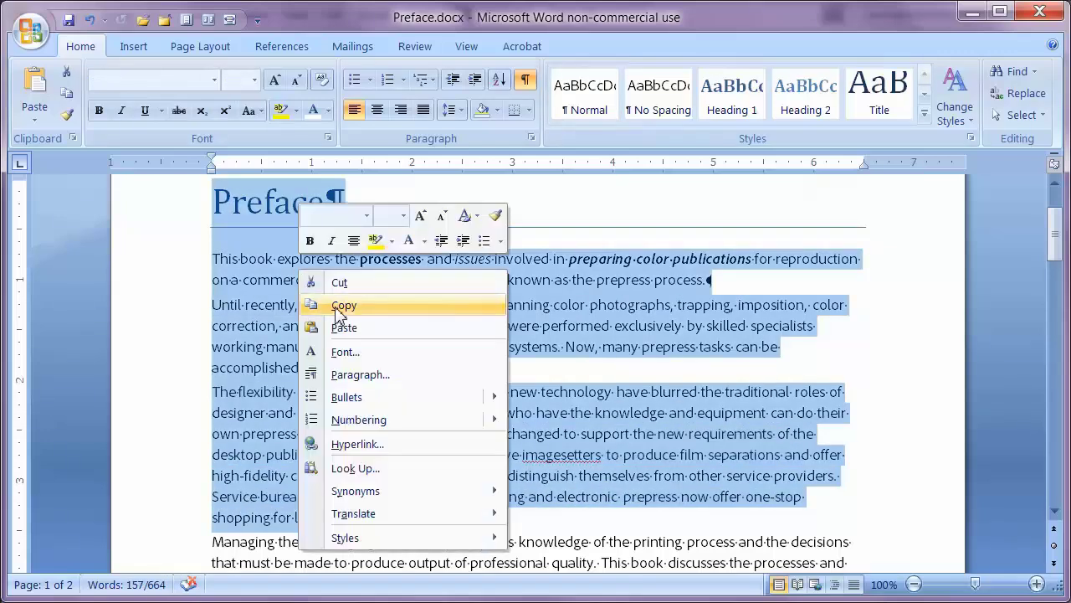
pyautogui.click(339, 306)
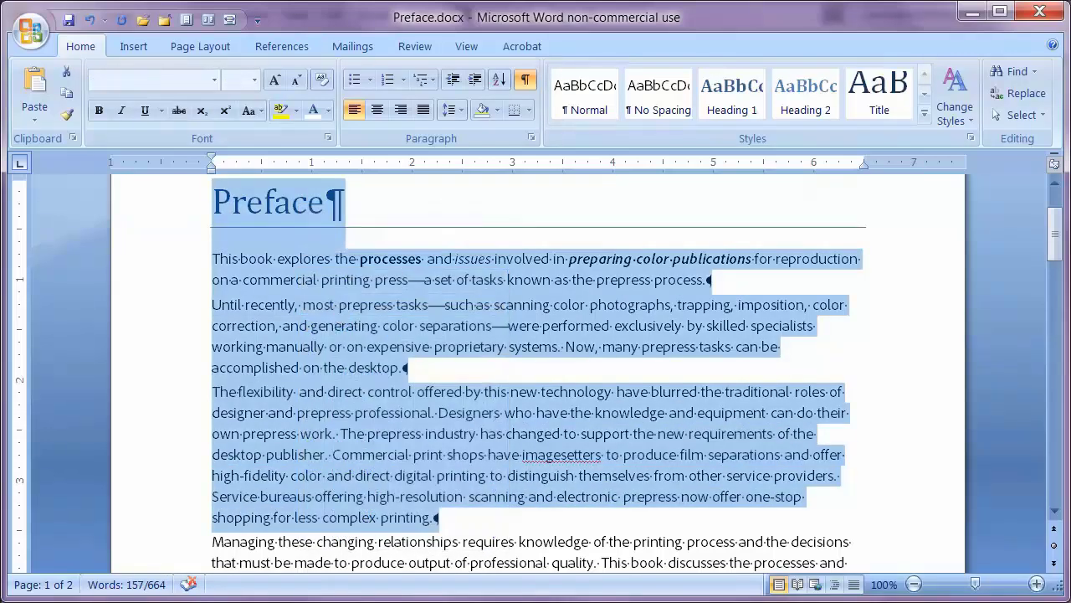
pyautogui.hotkey('alt', 'Tab')
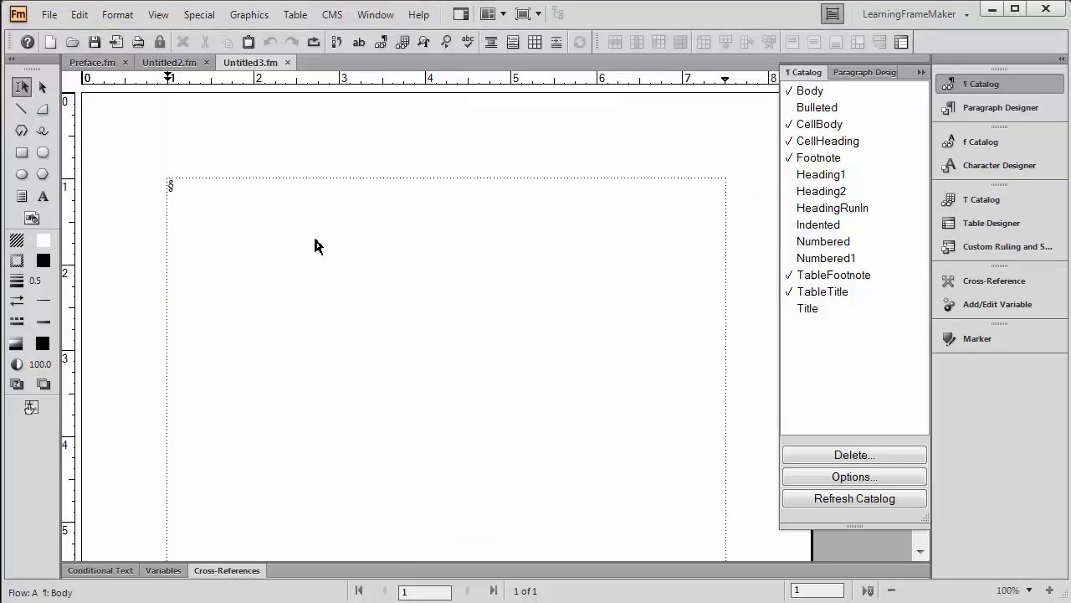
# Paste the copied Preface heading and three paragraphs into Untitled3.fm's empty text frame.
pyautogui.rightClick(315, 240)
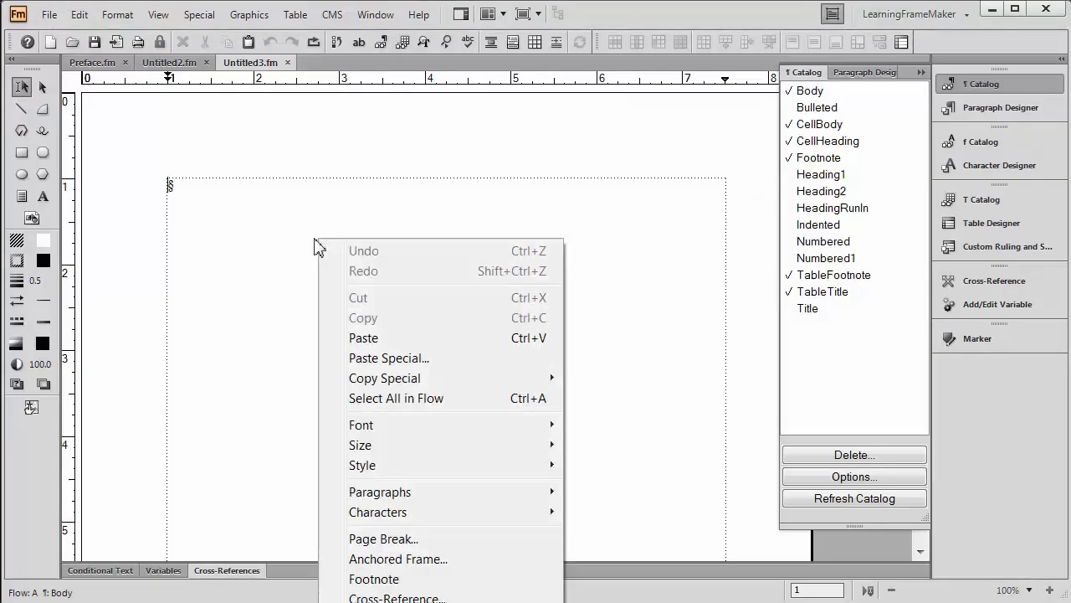
pyautogui.click(364, 338)
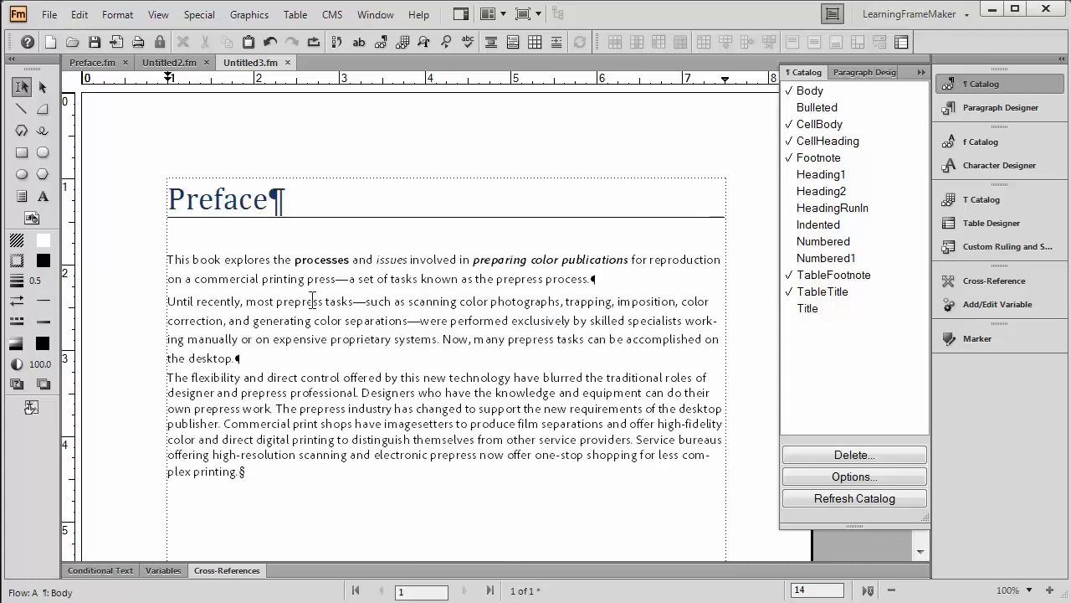
pyautogui.moveTo(309, 338); pyautogui.dragTo(308, 444)
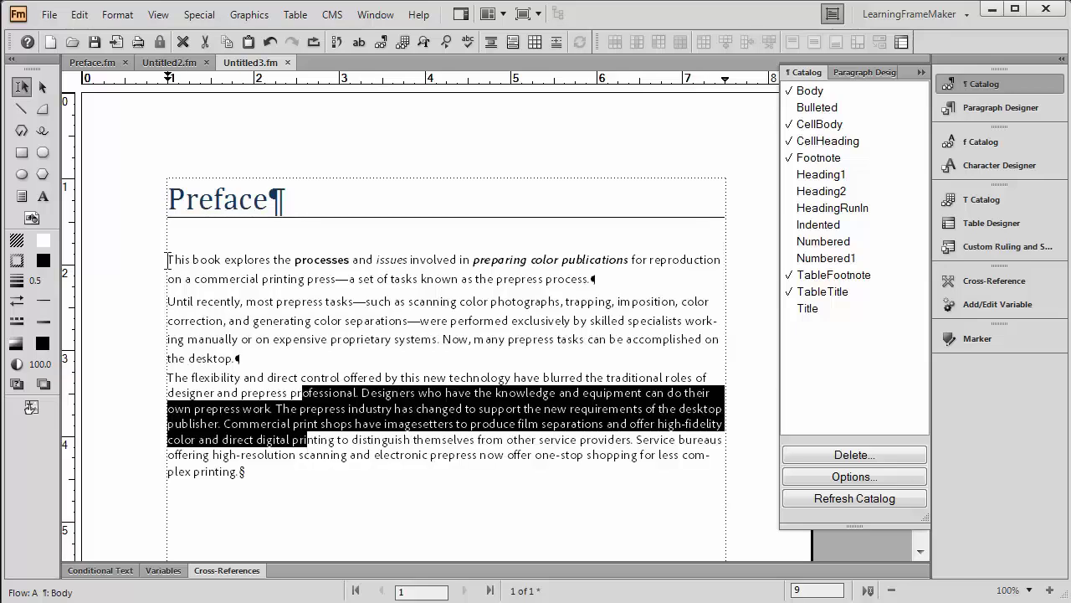
# Tag the three pasted paragraphs Body and the Preface heading Title.
pyautogui.moveTo(168, 262); pyautogui.dragTo(359, 466)
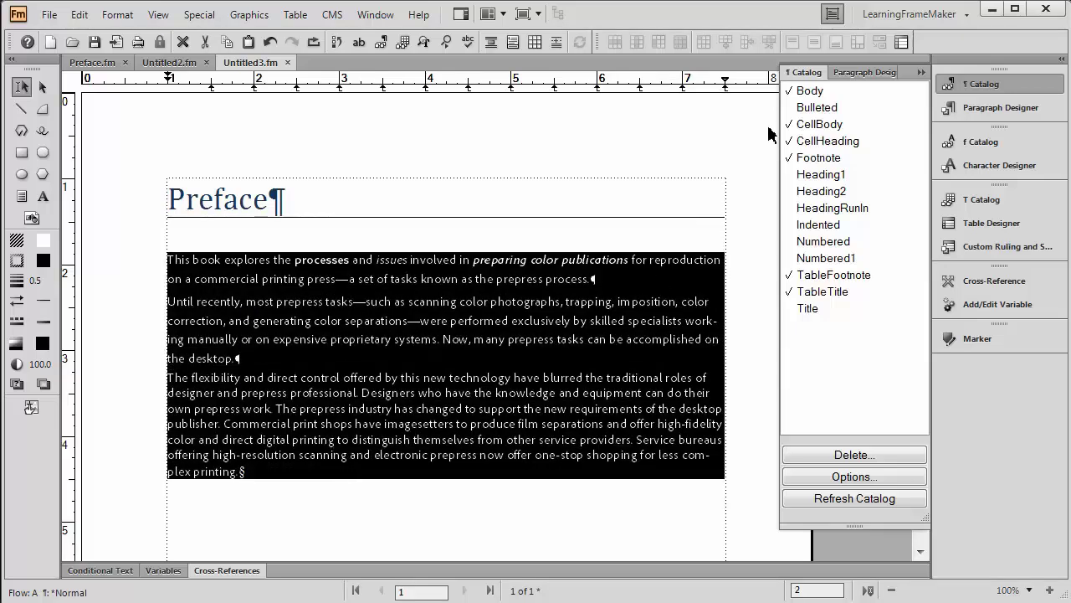
pyautogui.click(814, 92)
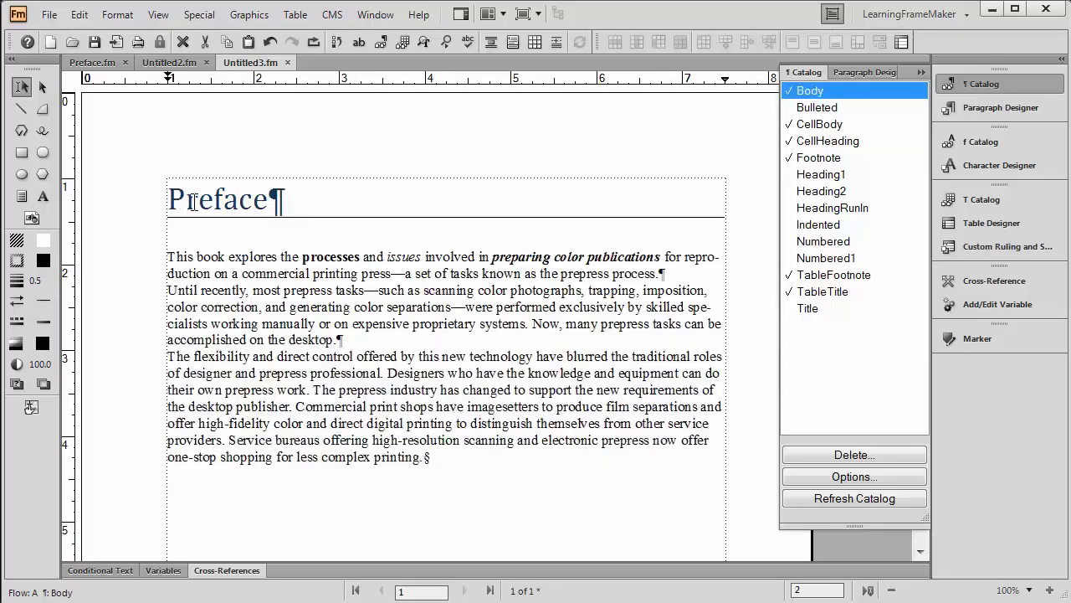
pyautogui.click(198, 201)
pyautogui.click(841, 310)
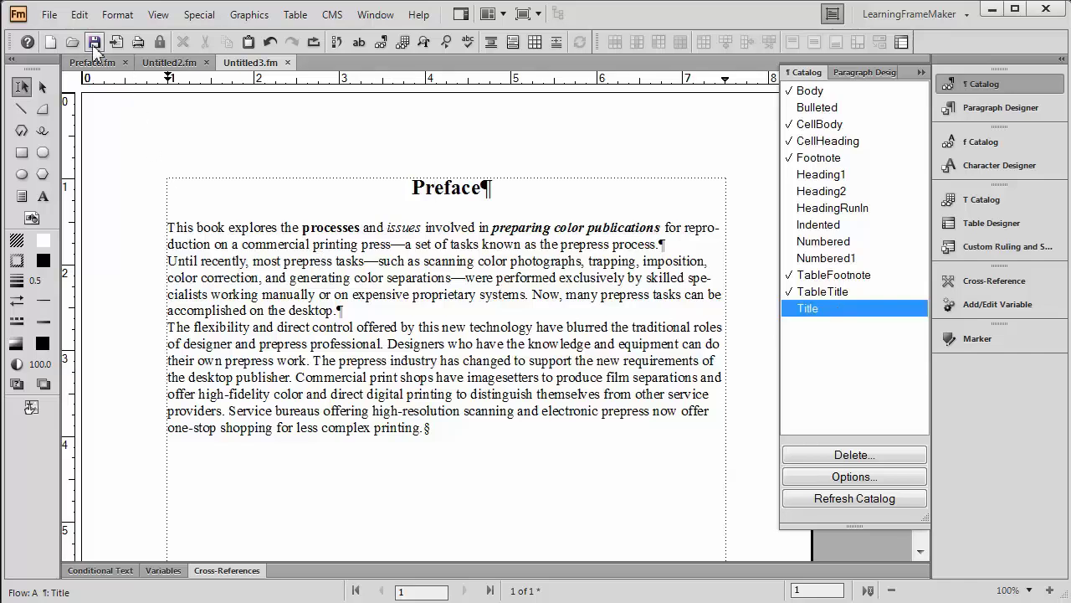
# Open the Edit menu to reach the Paste Special options.
pyautogui.click(80, 16)
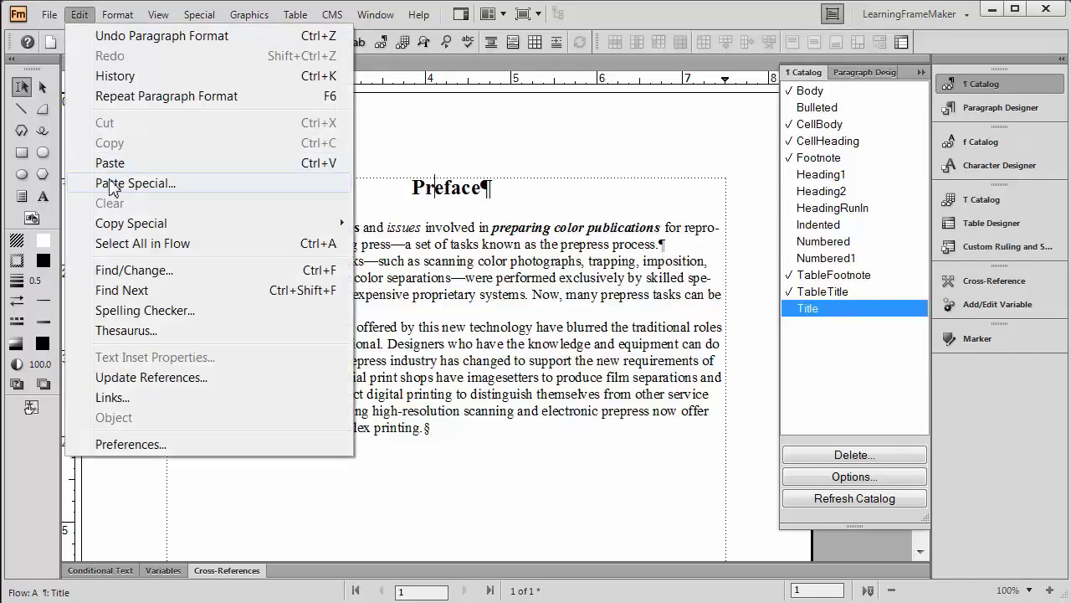